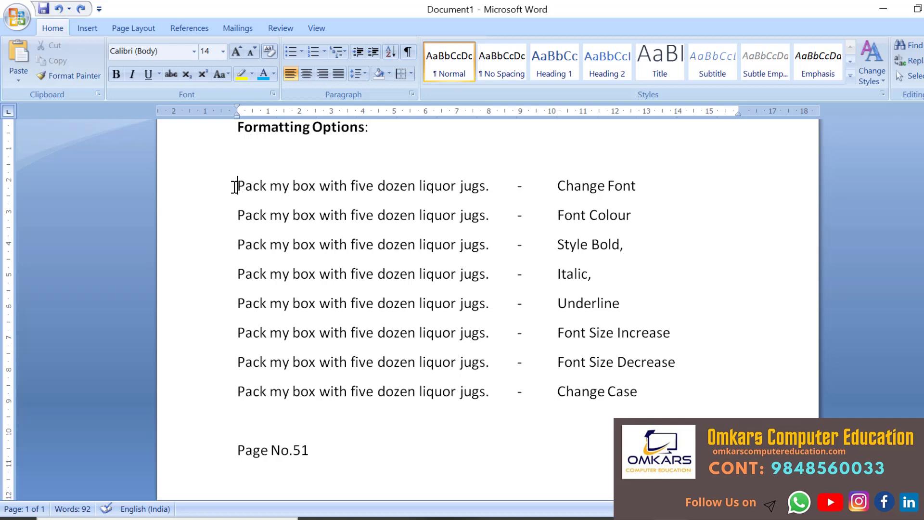
Apply the Adobe Gothic Std B font to the first 'Change Font' sample sentence
{"action": "left_click_drag", "start_coordinate": [234, 187], "coordinate": [488, 183]}
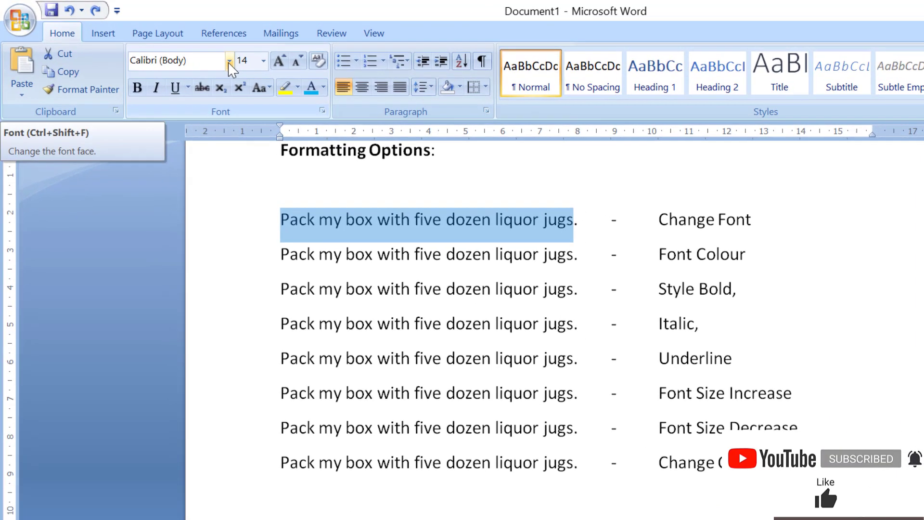
{"action": "left_click", "coordinate": [213, 59]}
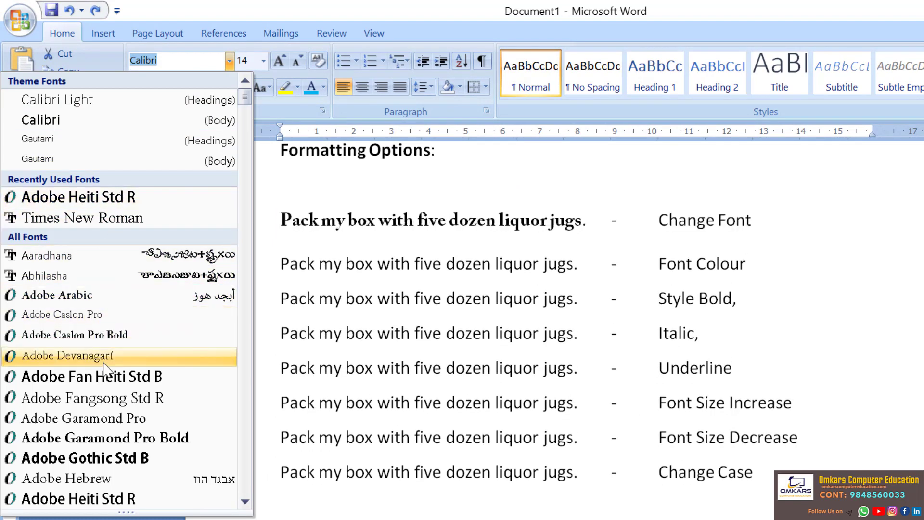
{"action": "left_click", "coordinate": [102, 457]}
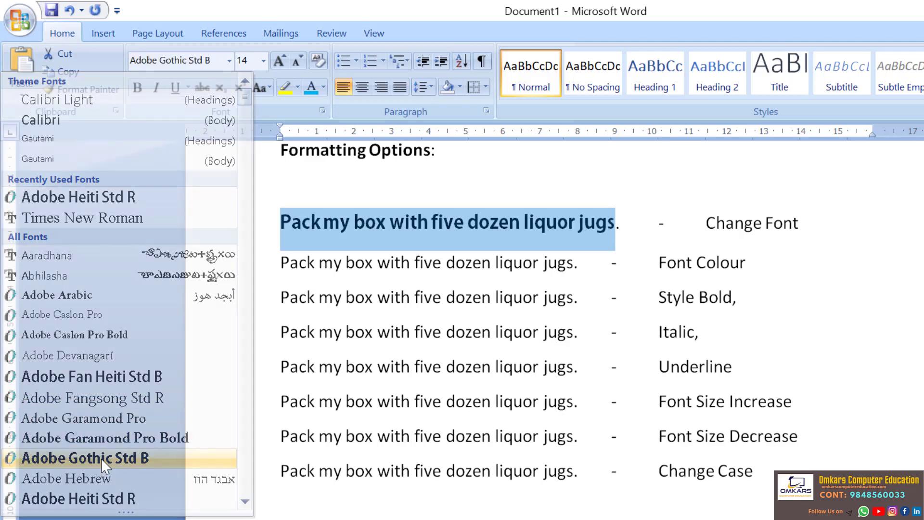
{"action": "left_click_drag", "start_coordinate": [278, 265], "coordinate": [579, 255]}
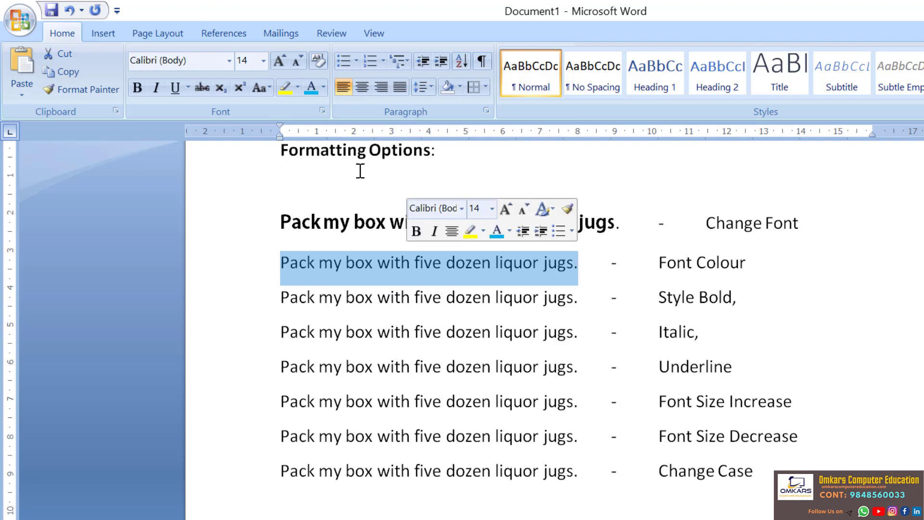
Colour the Font Colour sentence green and make the Style Bold sentence bold
{"action": "left_click", "coordinate": [323, 88]}
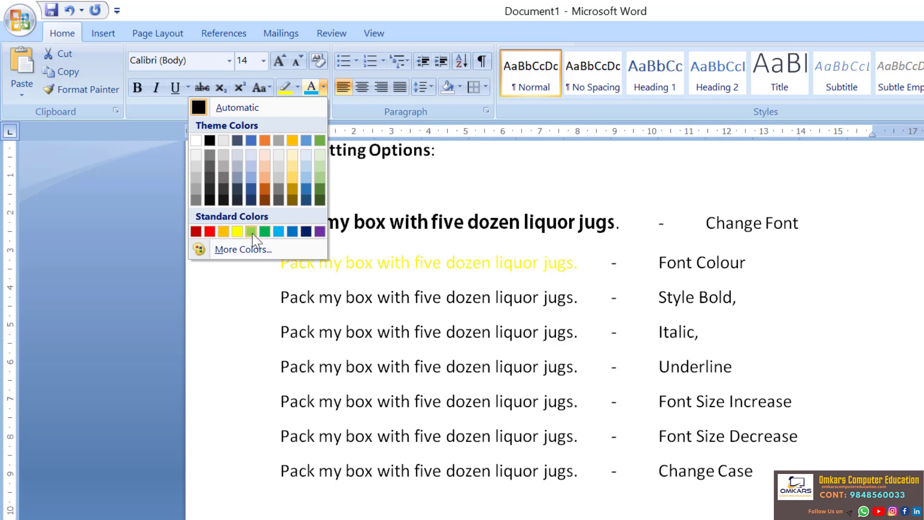
{"action": "left_click", "coordinate": [265, 232]}
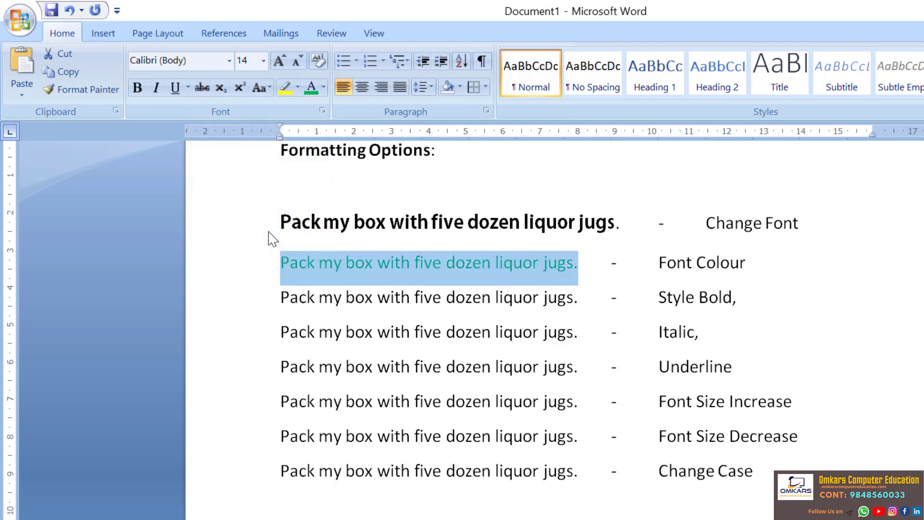
{"action": "left_click_drag", "start_coordinate": [279, 299], "coordinate": [574, 303]}
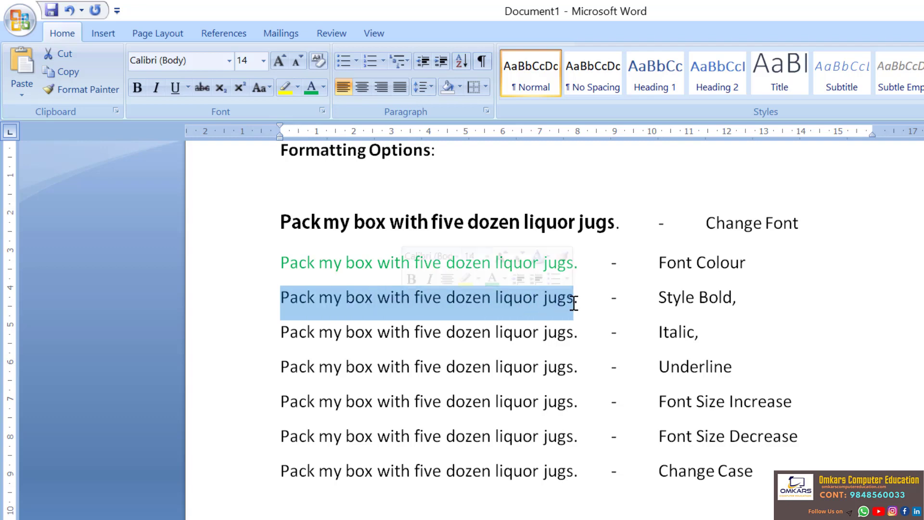
{"action": "left_click", "coordinate": [138, 88]}
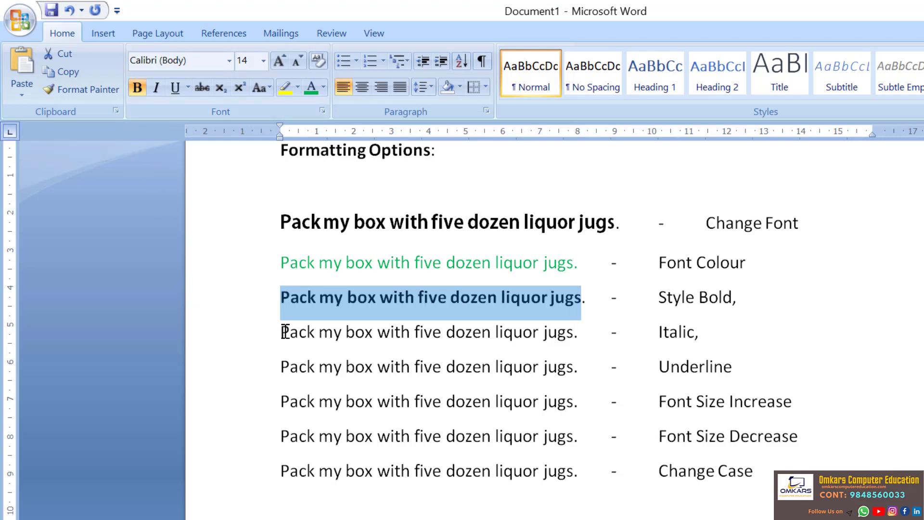
Italicise the Italic line's sentence and underline the Underline line's sentence
{"action": "left_click_drag", "start_coordinate": [280, 332], "coordinate": [578, 337]}
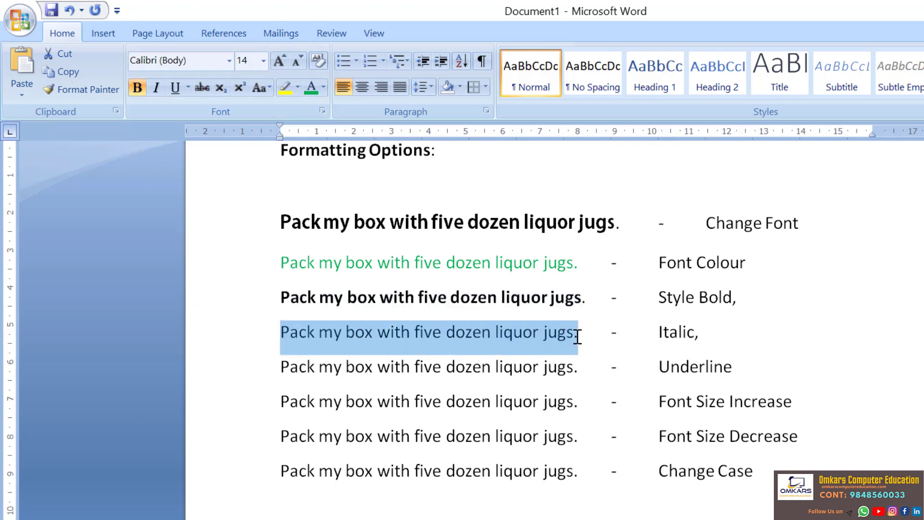
{"action": "left_click", "coordinate": [156, 88]}
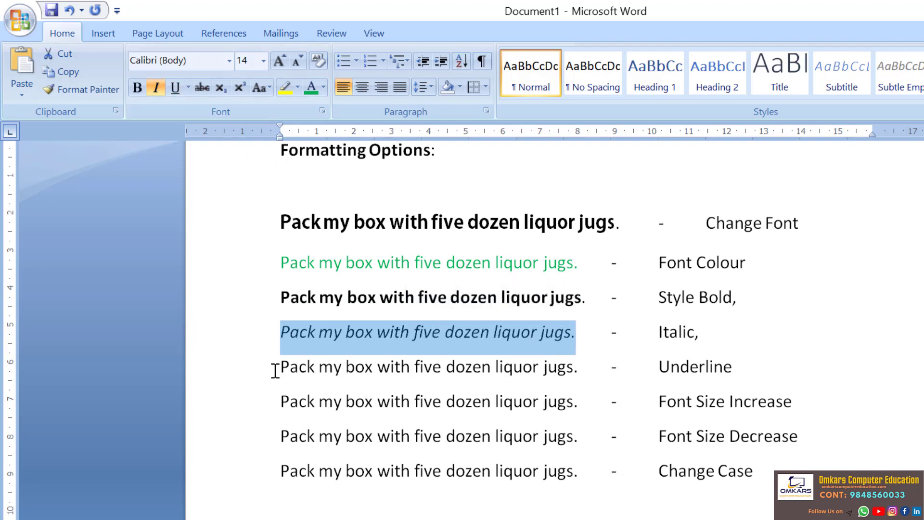
{"action": "left_click_drag", "start_coordinate": [281, 369], "coordinate": [568, 371]}
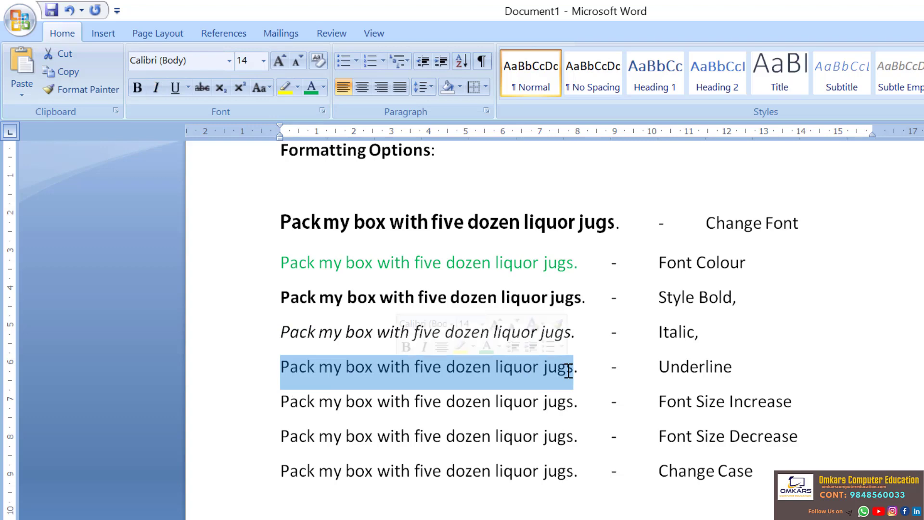
{"action": "left_click", "coordinate": [175, 89]}
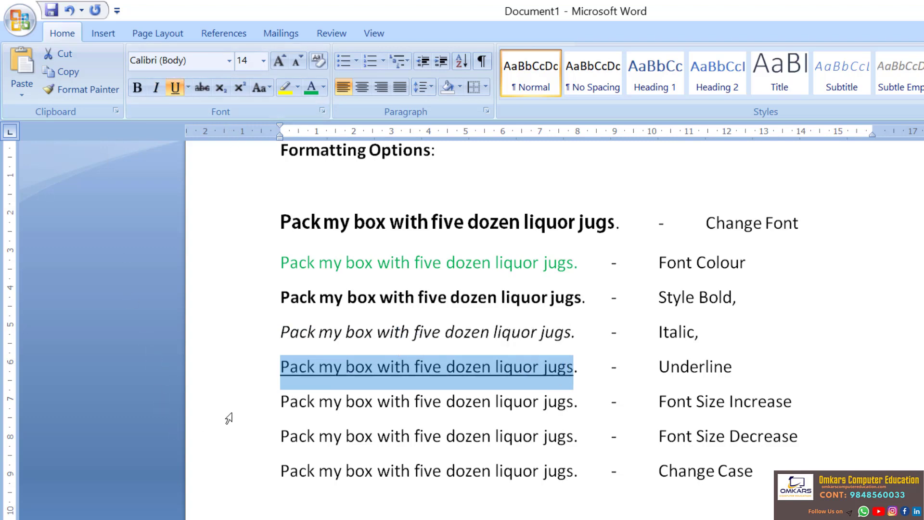
{"action": "left_click_drag", "start_coordinate": [281, 401], "coordinate": [571, 401]}
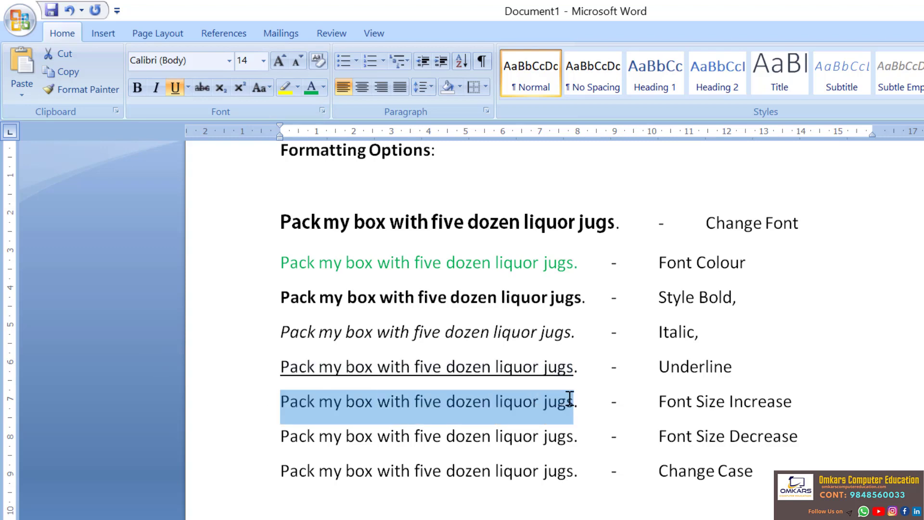
Resize the sample sentences: 16 pt on the Increase line, 10 pt on the Decrease line
{"action": "left_click", "coordinate": [263, 60]}
{"action": "left_click", "coordinate": [243, 170]}
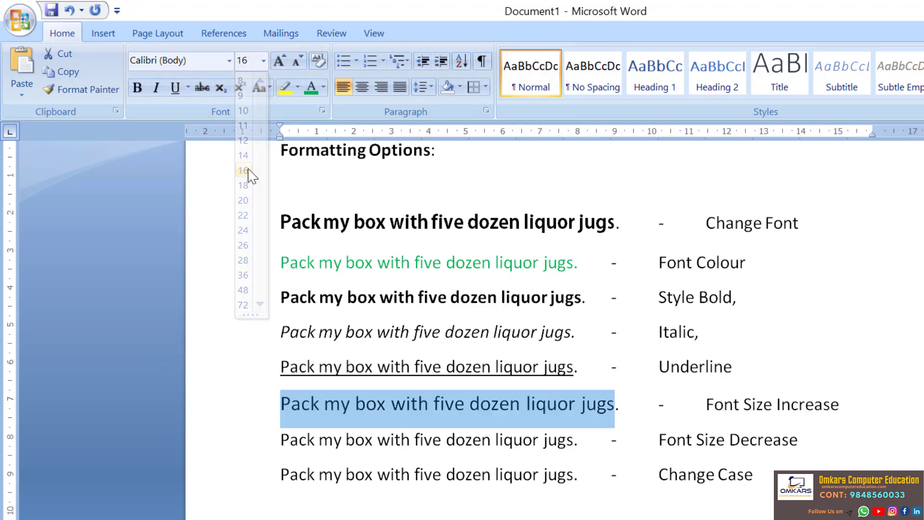
{"action": "left_click", "coordinate": [279, 444]}
{"action": "left_click_drag", "start_coordinate": [279, 443], "coordinate": [572, 443]}
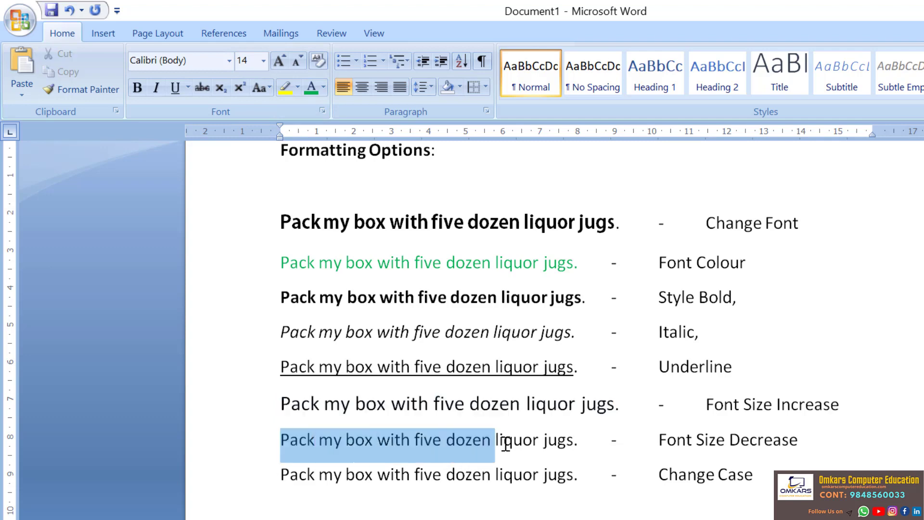
{"action": "left_click", "coordinate": [263, 60]}
{"action": "left_click", "coordinate": [243, 111]}
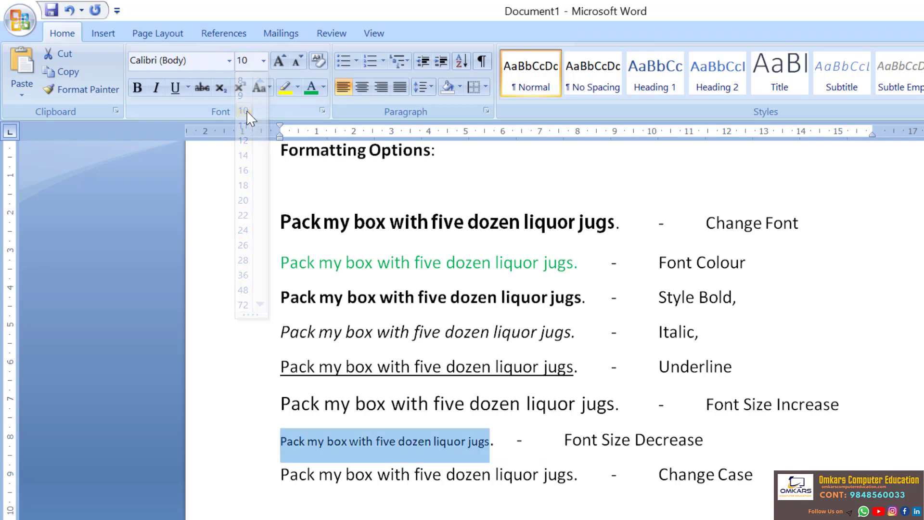
{"action": "left_click", "coordinate": [274, 481]}
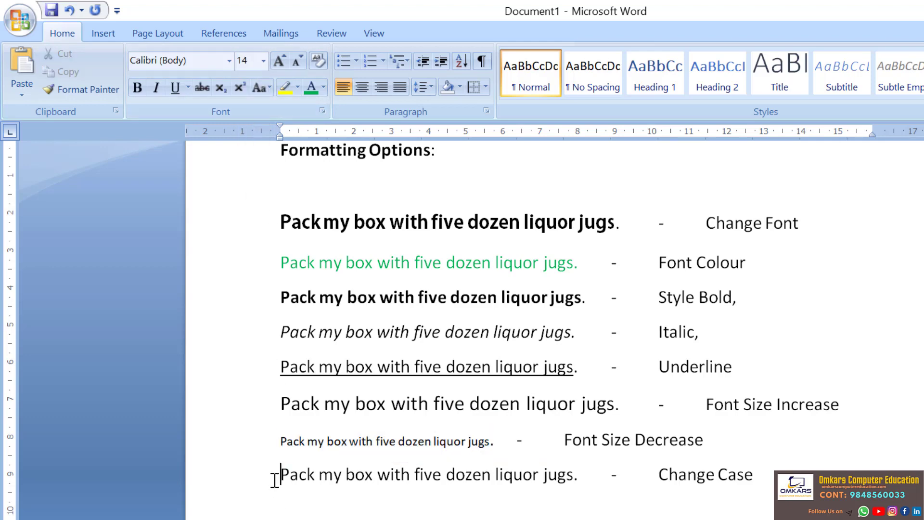
{"action": "left_click_drag", "start_coordinate": [280, 476], "coordinate": [575, 481]}
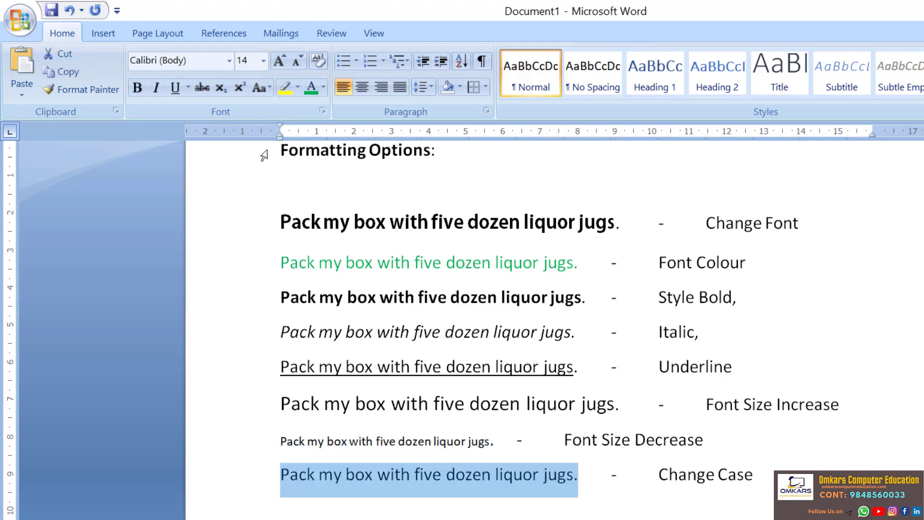
{"action": "left_click", "coordinate": [269, 87]}
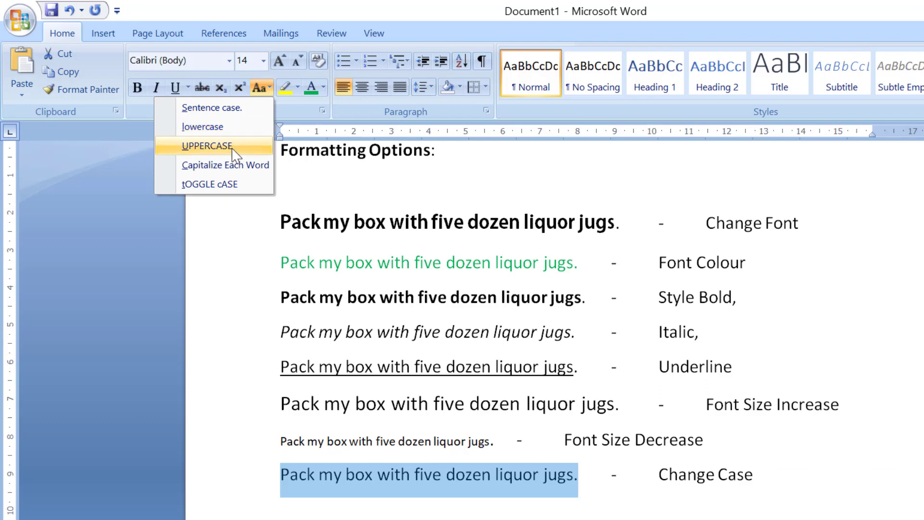
{"action": "left_click", "coordinate": [207, 146]}
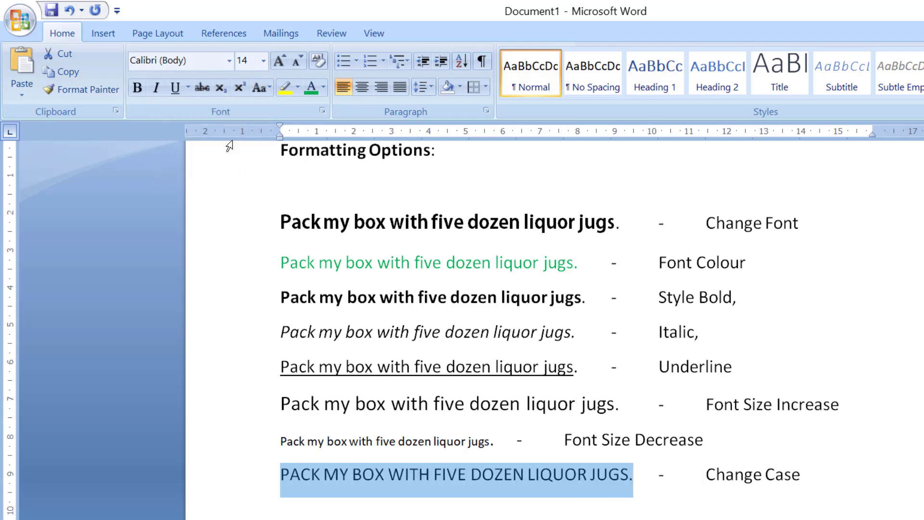
{"action": "left_click", "coordinate": [272, 88]}
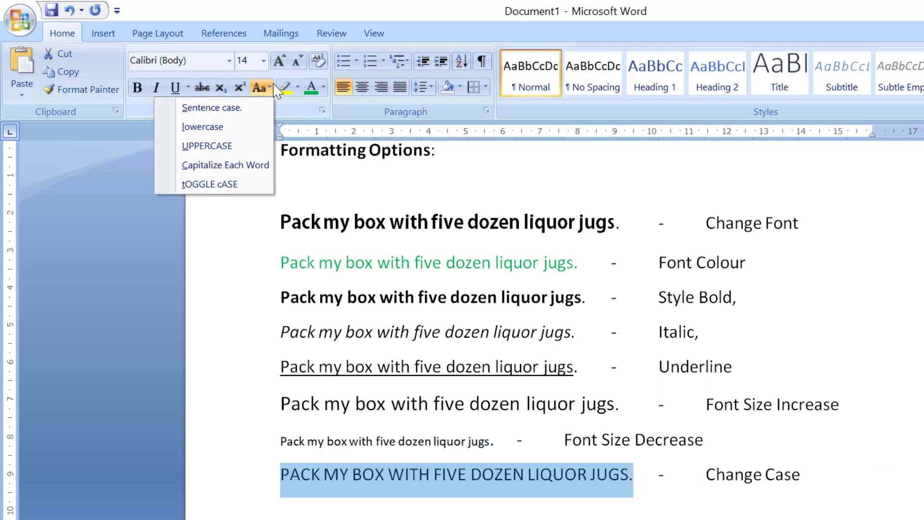
{"action": "left_click", "coordinate": [225, 165]}
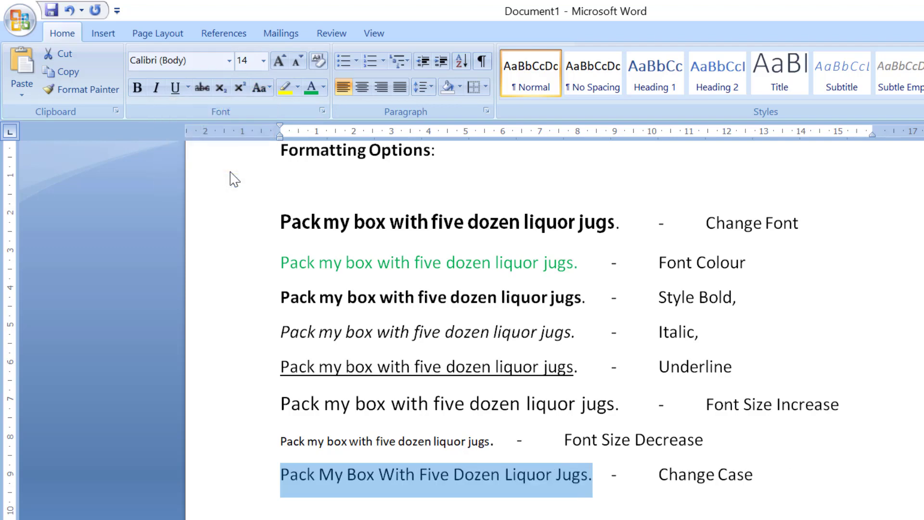
{"action": "left_click", "coordinate": [270, 88]}
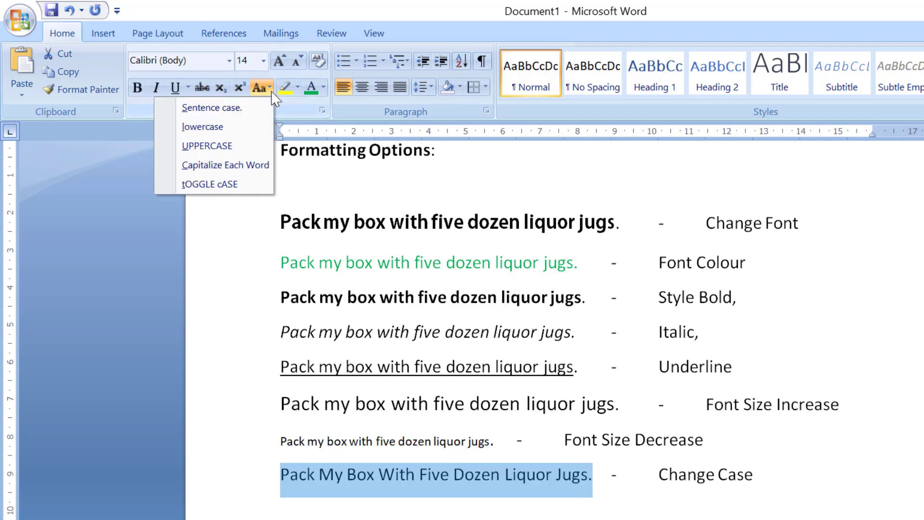
{"action": "left_click", "coordinate": [244, 186]}
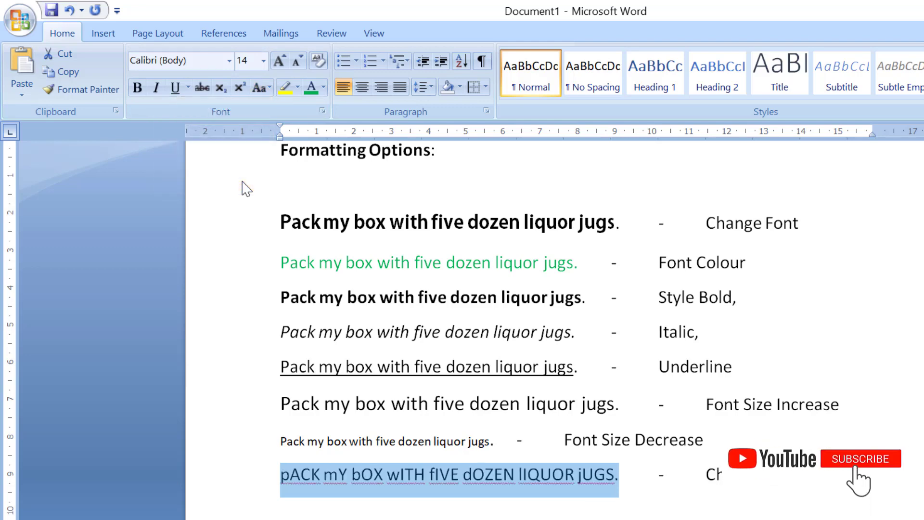
{"action": "left_click", "coordinate": [262, 88]}
{"action": "left_click", "coordinate": [251, 112]}
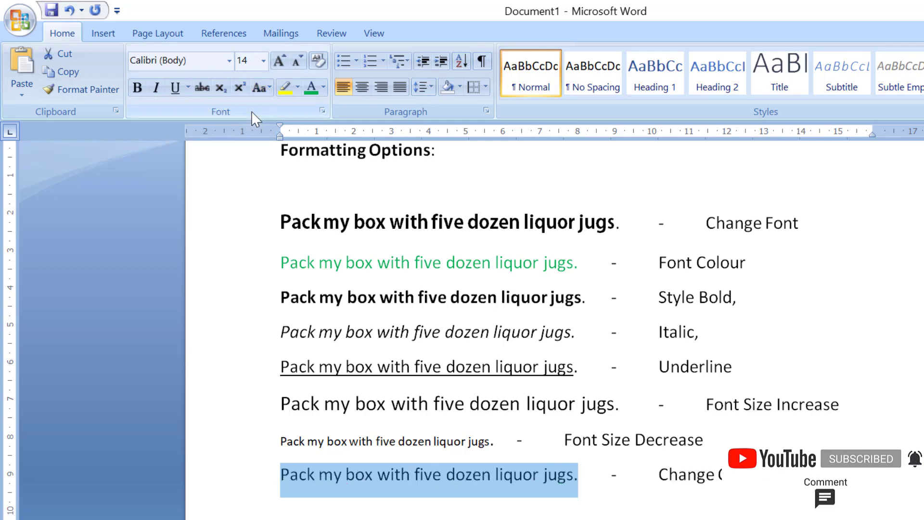